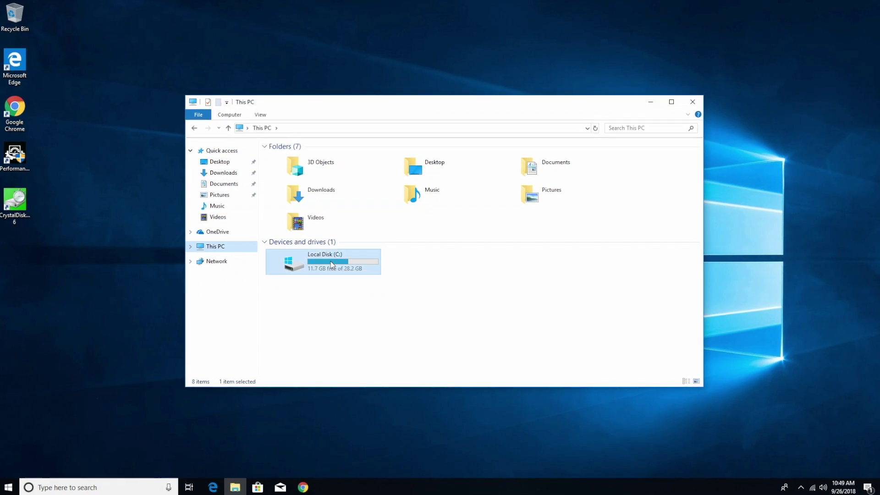
Show Local Disk (C:) properties (16.4 GB used, 11.7 GB free of 28.2 GB) and raise the dialog
{"action": "right_click", "coordinate": [333, 264]}
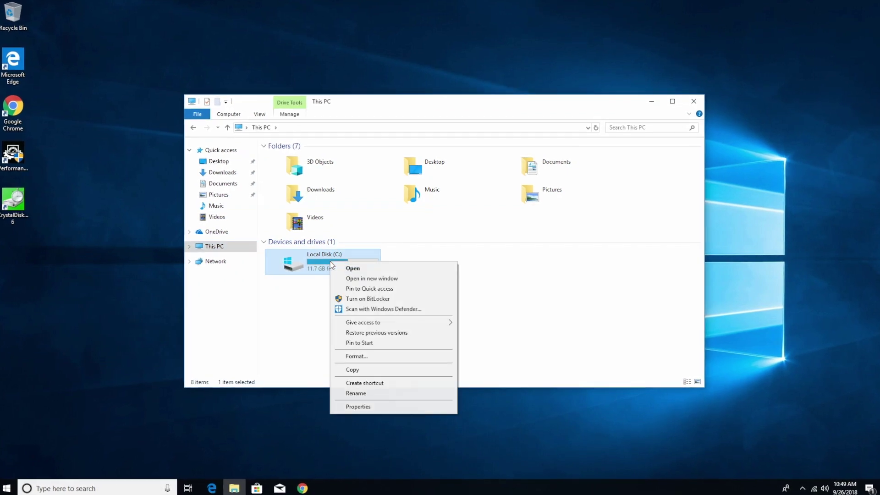
{"action": "left_click", "coordinate": [370, 411]}
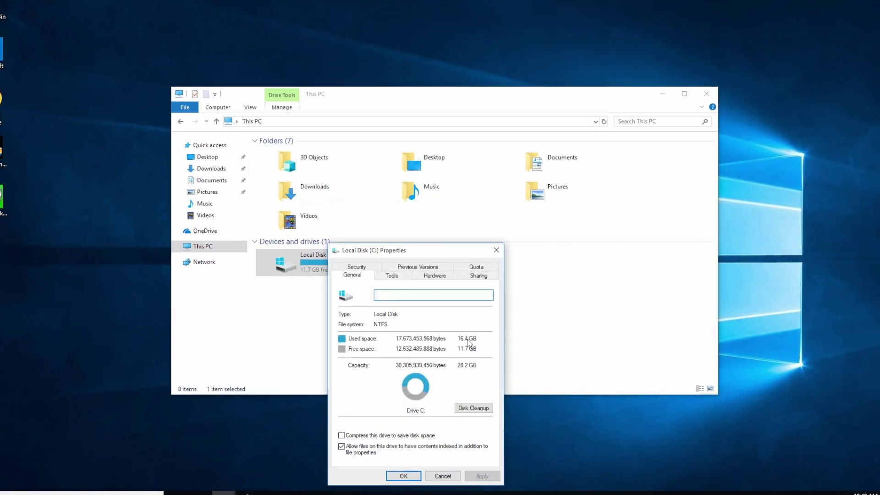
{"action": "left_click_drag", "start_coordinate": [448, 259], "coordinate": [453, 142]}
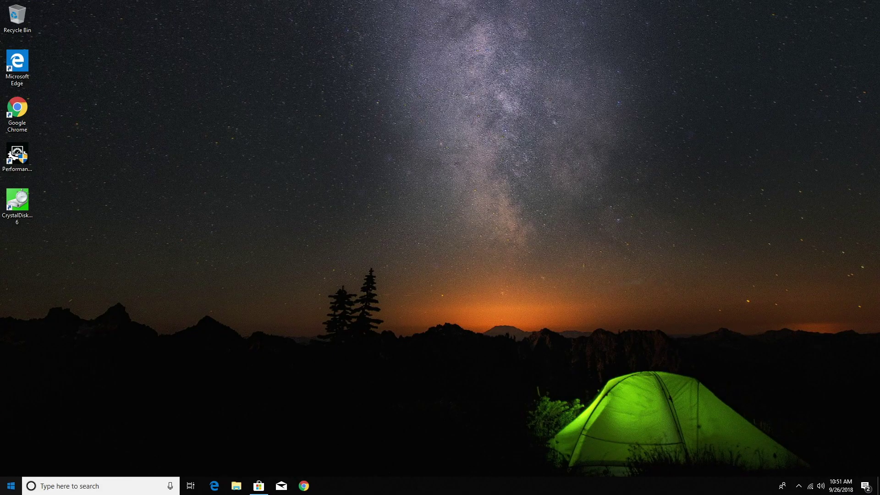
Go to Settings > Update & Security, maximized, and check for Windows updates
{"action": "left_click", "coordinate": [11, 486]}
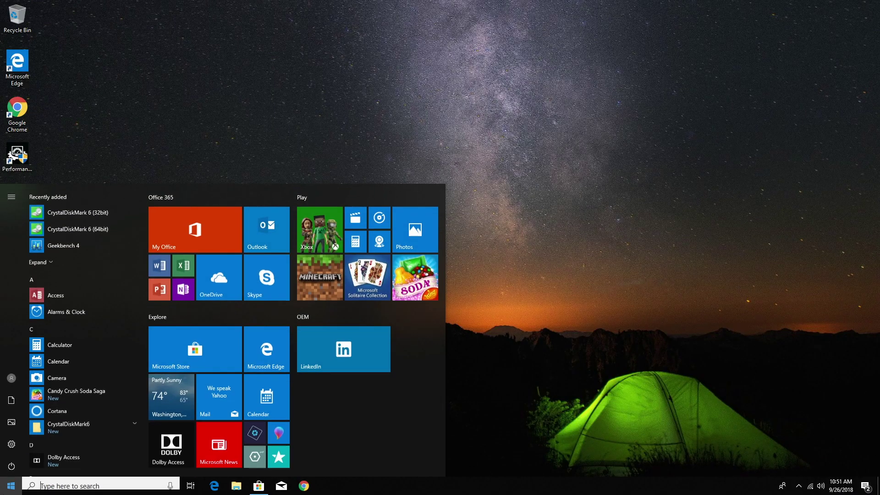
{"action": "left_click", "coordinate": [12, 450]}
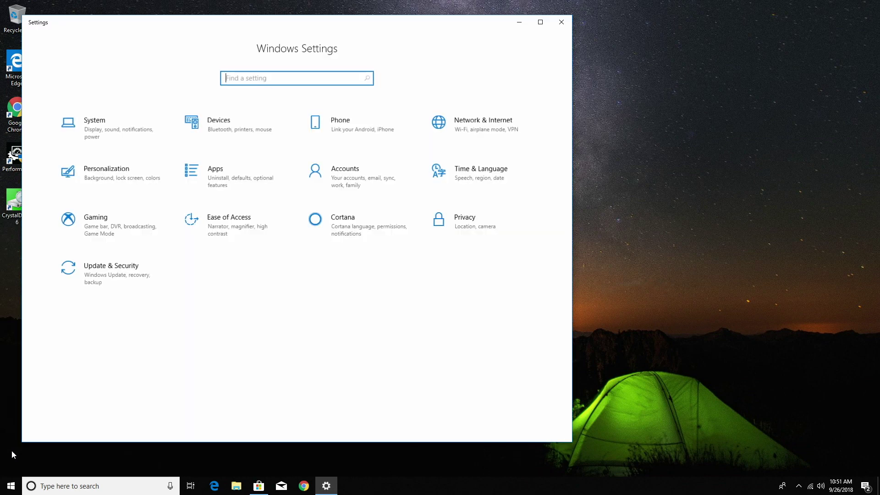
{"action": "left_click", "coordinate": [128, 272]}
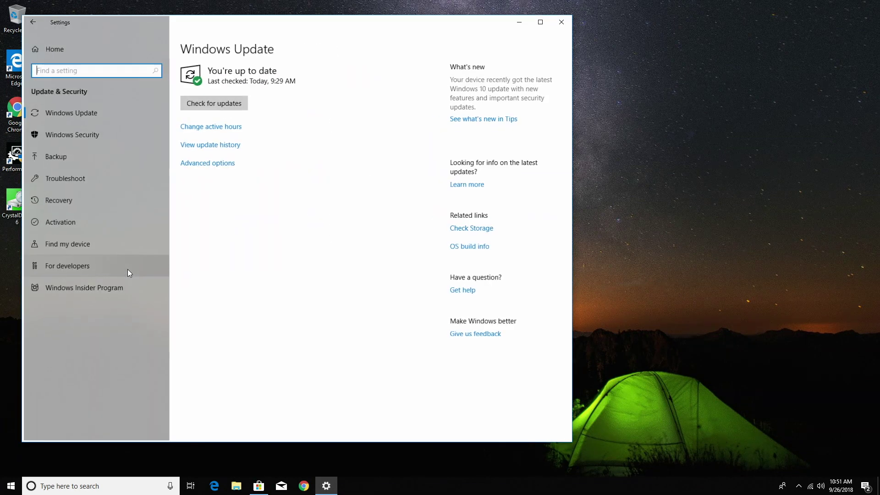
{"action": "left_click", "coordinate": [541, 23]}
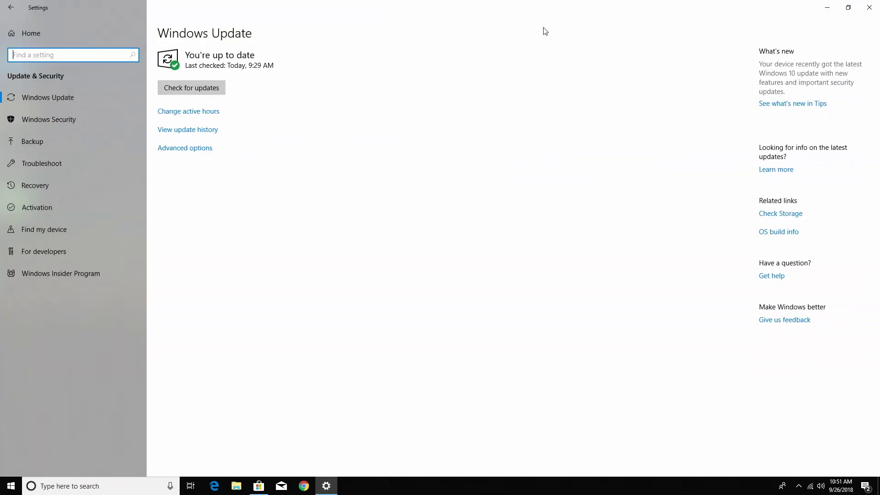
{"action": "left_click", "coordinate": [194, 91]}
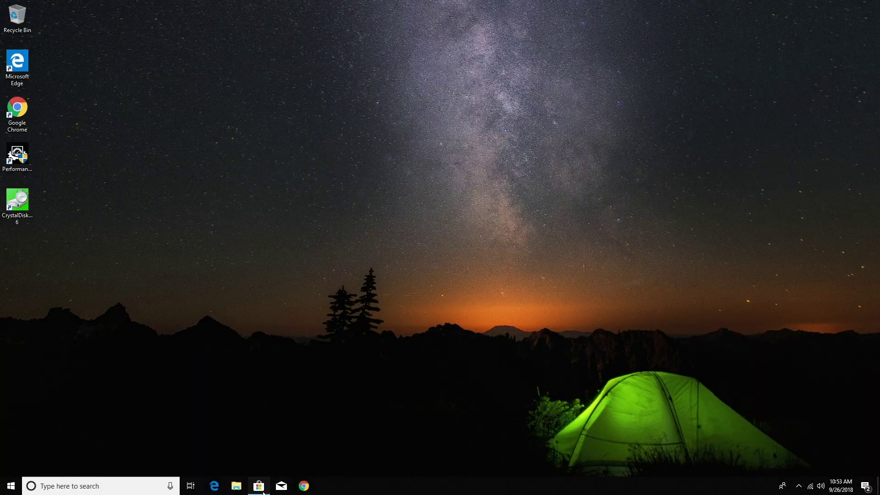
Open Microsoft Store and look through the home page's deals and most popular apps
{"action": "left_click", "coordinate": [264, 493]}
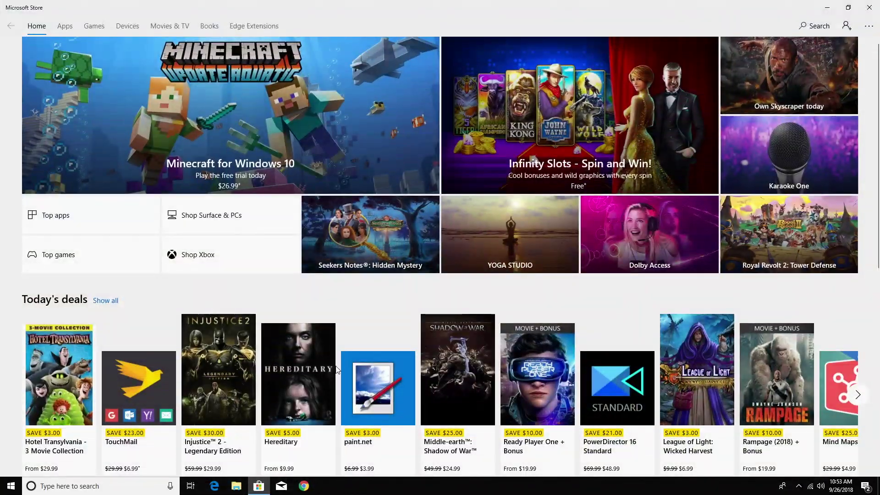
{"action": "scroll", "coordinate": [336, 369], "scroll_direction": "down", "scroll_amount": 20}
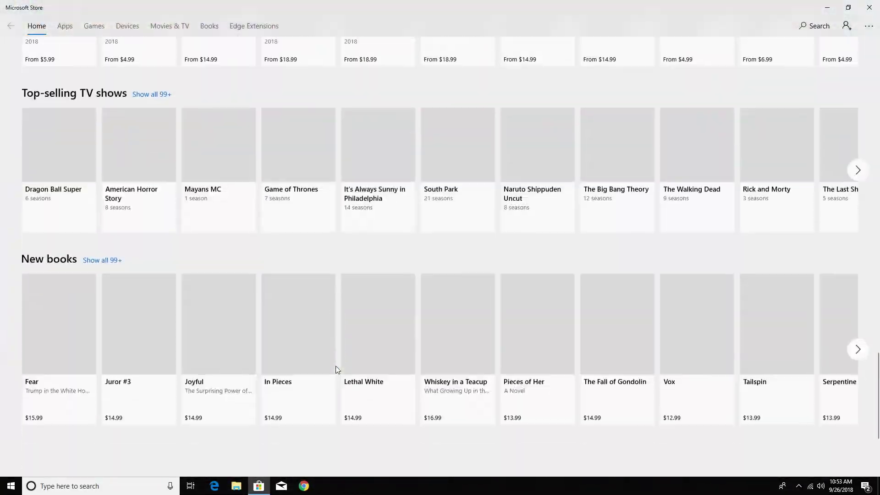
{"action": "scroll", "coordinate": [336, 370], "scroll_direction": "up", "scroll_amount": 15}
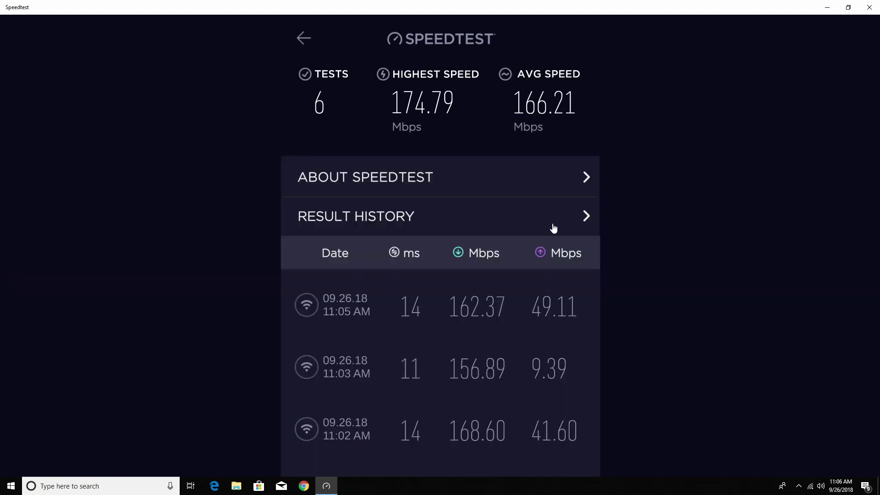
Show the Speedtest result history with all six tests, highest download 174.79 Mbps
{"action": "left_click", "coordinate": [553, 228]}
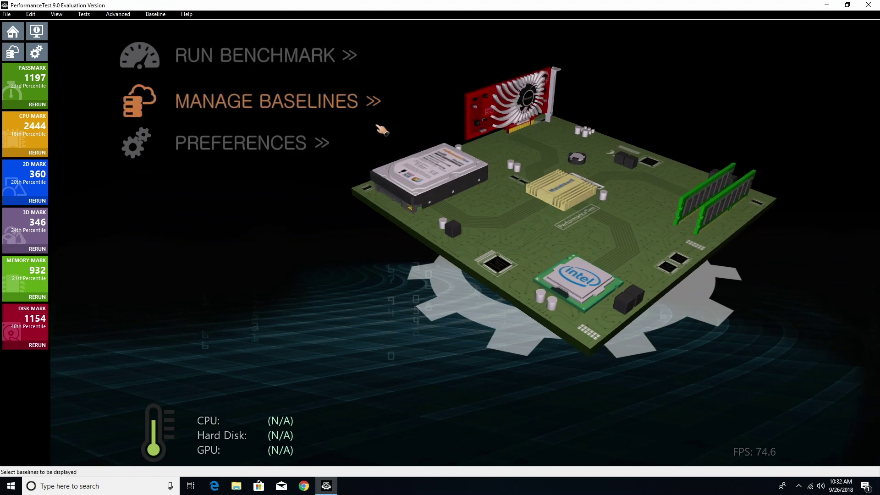
Review the hard drive, video card, motherboard, CPU and RAM details in PerformanceTest
{"action": "left_click", "coordinate": [437, 159]}
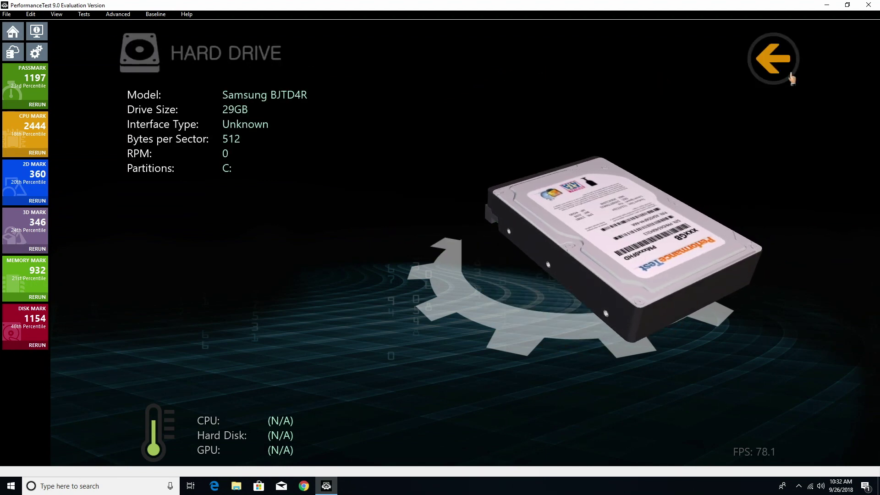
{"action": "left_click", "coordinate": [780, 64]}
{"action": "left_click", "coordinate": [571, 112]}
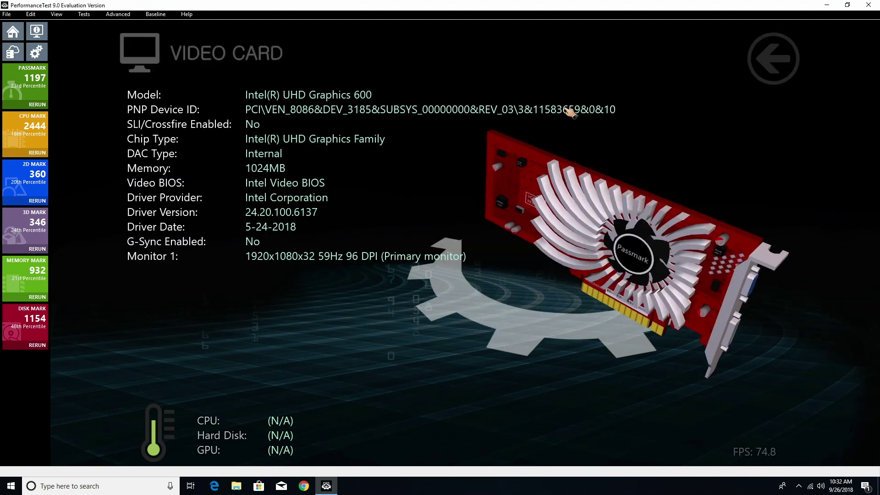
{"action": "left_click", "coordinate": [774, 62]}
{"action": "left_click", "coordinate": [571, 187]}
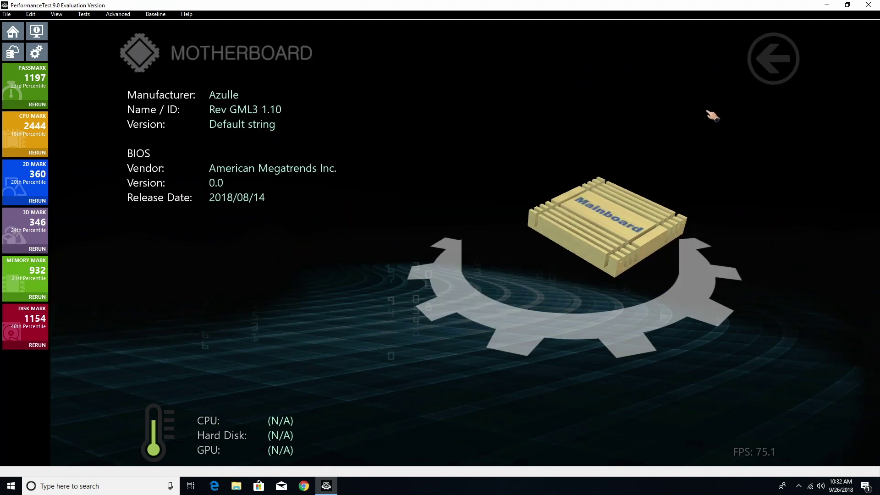
{"action": "left_click", "coordinate": [778, 62]}
{"action": "left_click", "coordinate": [489, 251]}
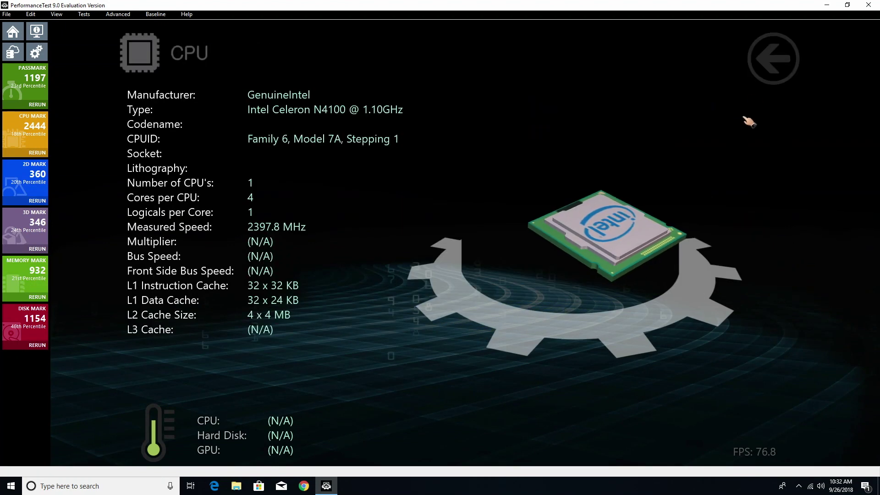
{"action": "left_click", "coordinate": [766, 58]}
{"action": "left_click", "coordinate": [654, 250]}
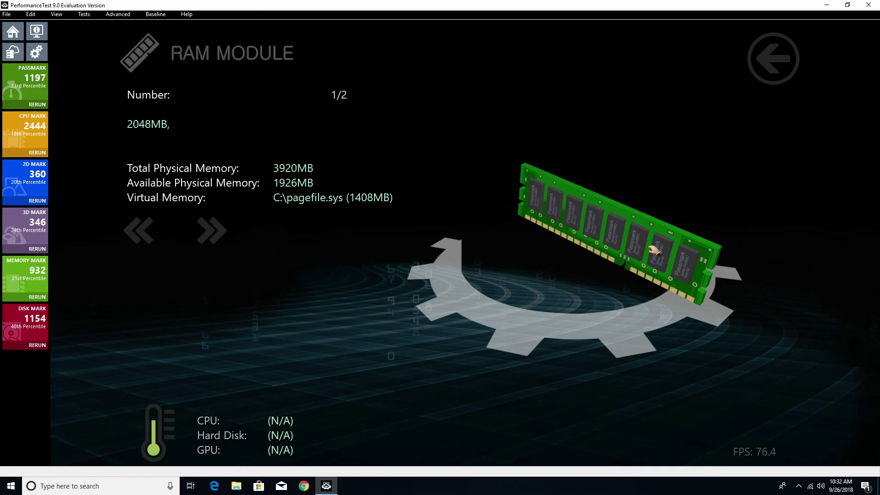
{"action": "left_click", "coordinate": [778, 61]}
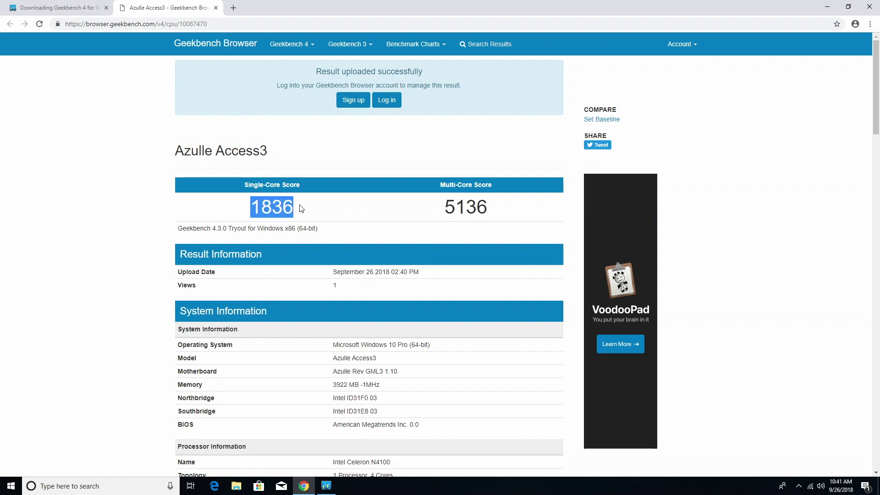
Scroll the Geekbench result down to System Information and bring up the video quality options
{"action": "scroll", "coordinate": [353, 243], "scroll_direction": "down", "scroll_amount": 4}
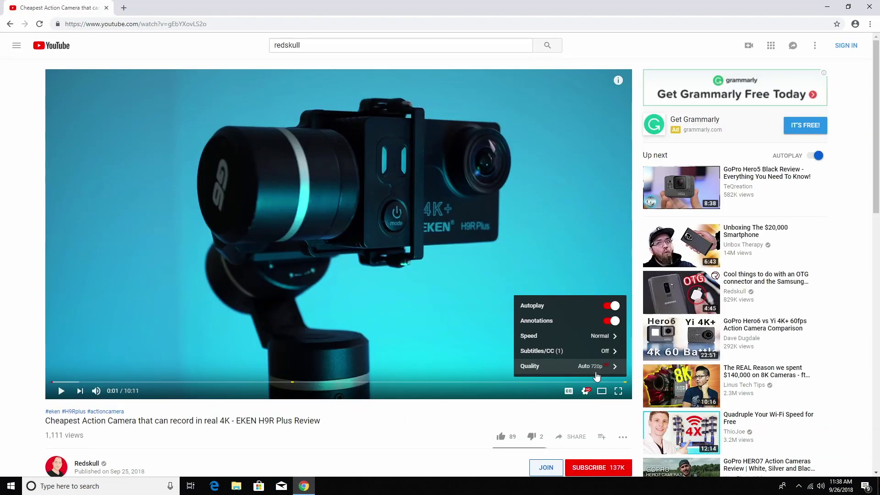
{"action": "left_click", "coordinate": [596, 373]}
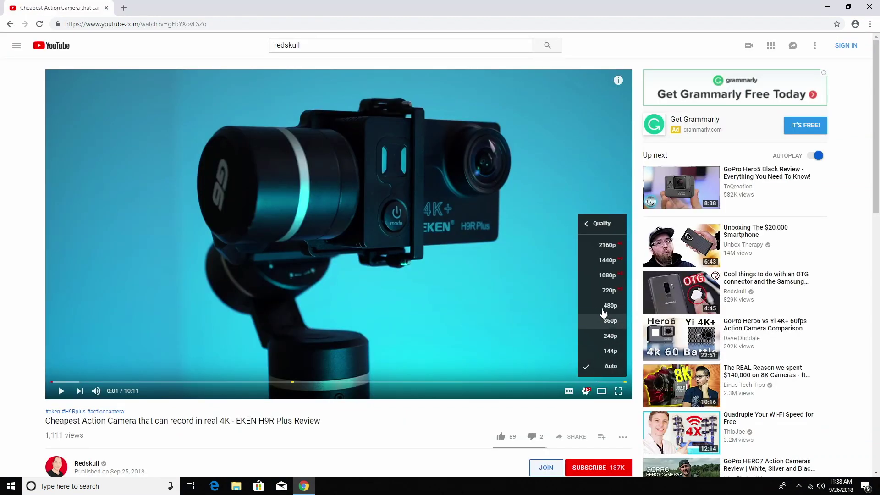
Set the EKEN H9R Plus review video to 1080p quality
{"action": "left_click", "coordinate": [619, 276]}
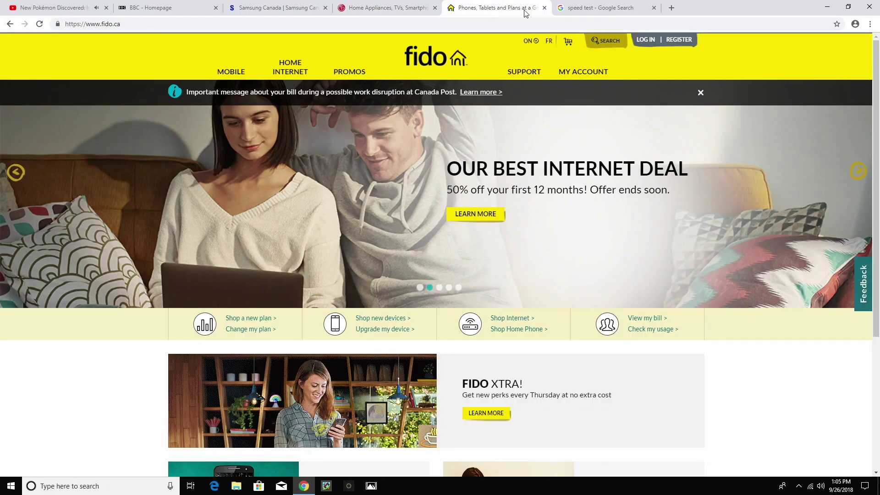
Visit the speed test results, open a new tab, then scroll through the BBC article
{"action": "left_click", "coordinate": [602, 9]}
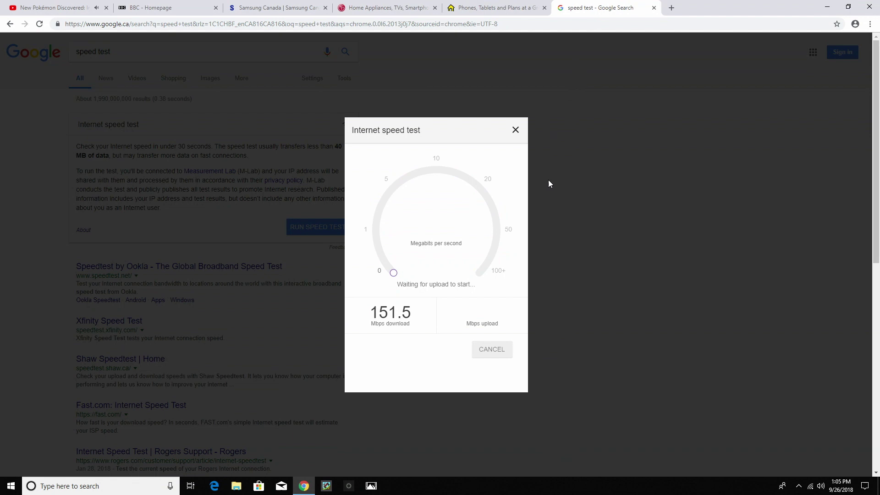
{"action": "left_click", "coordinate": [672, 8]}
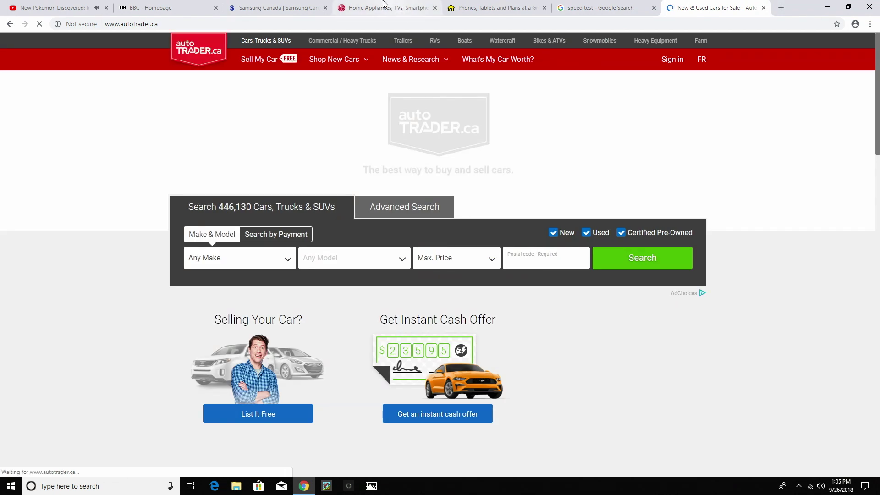
{"action": "left_click", "coordinate": [179, 5]}
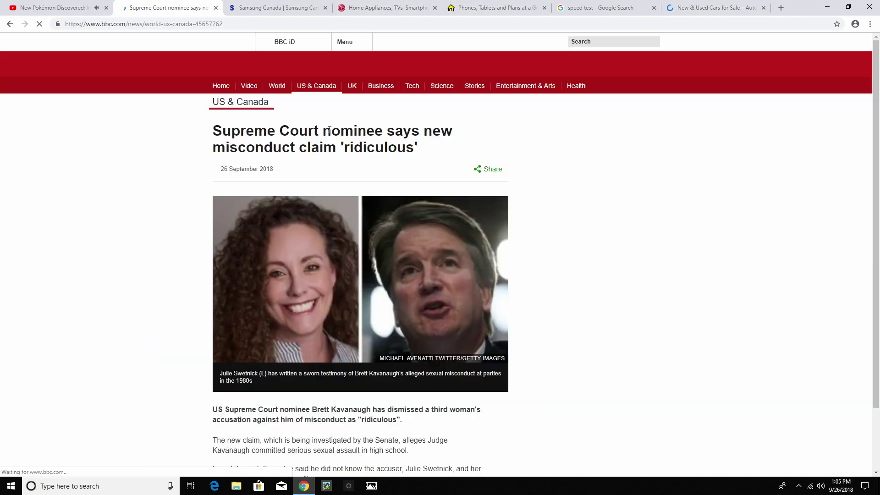
{"action": "scroll", "coordinate": [454, 267], "scroll_direction": "down", "scroll_amount": 15}
{"action": "scroll", "coordinate": [454, 268], "scroll_direction": "down", "scroll_amount": 11}
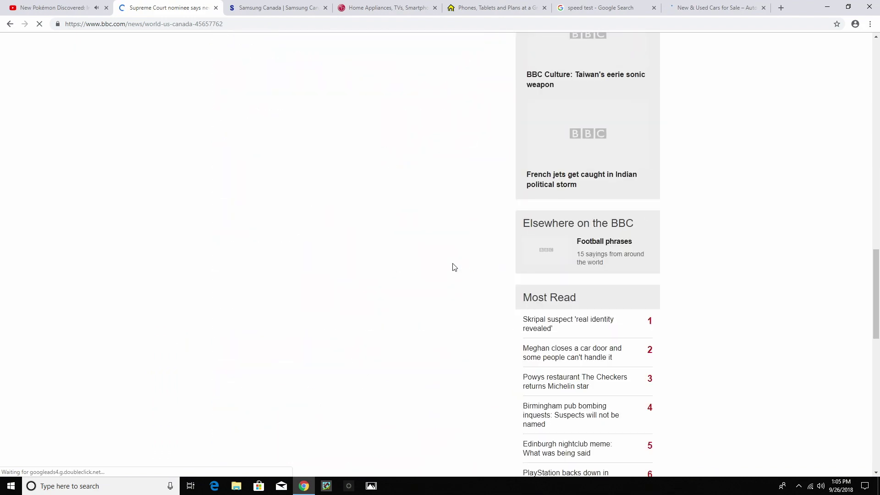
{"action": "scroll", "coordinate": [454, 268], "scroll_direction": "up", "scroll_amount": 20}
{"action": "scroll", "coordinate": [454, 267], "scroll_direction": "up", "scroll_amount": 6}
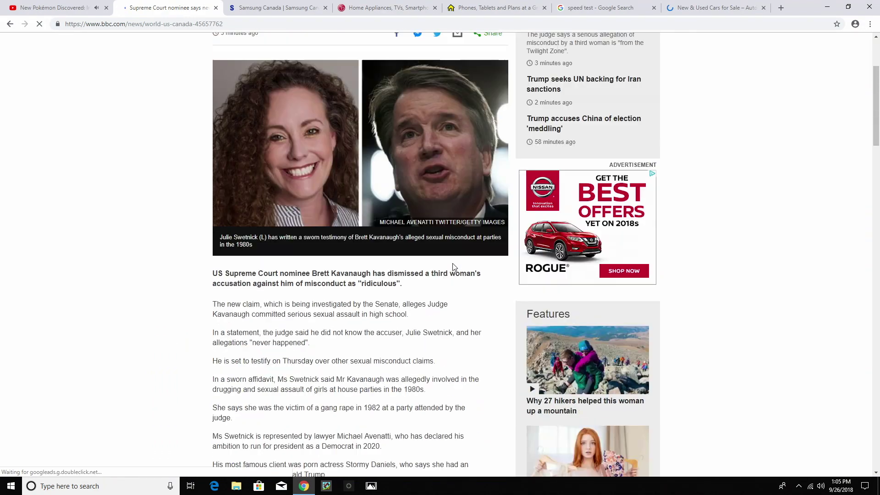
{"action": "scroll", "coordinate": [454, 267], "scroll_direction": "down", "scroll_amount": 18}
{"action": "scroll", "coordinate": [454, 268], "scroll_direction": "up", "scroll_amount": 20}
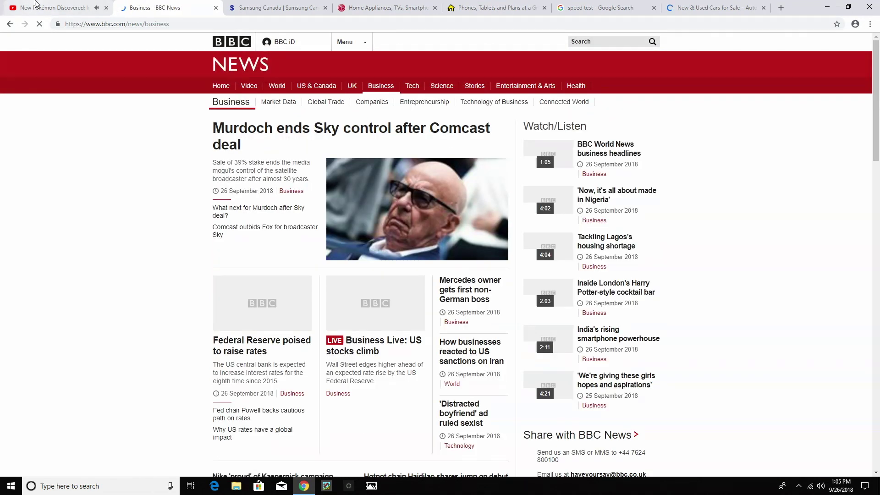
Switch through the Pokémon video and Samsung Canada tabs, ending on the BBC Business page
{"action": "left_click", "coordinate": [50, 8]}
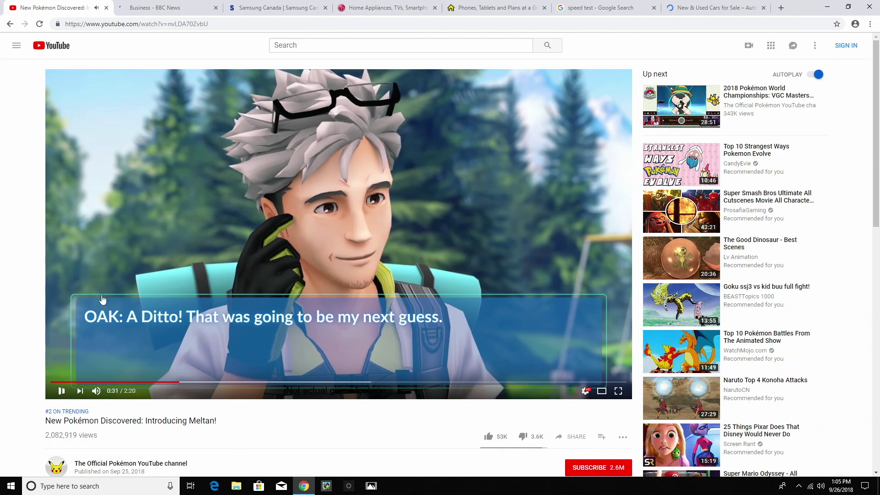
{"action": "left_click", "coordinate": [264, 6]}
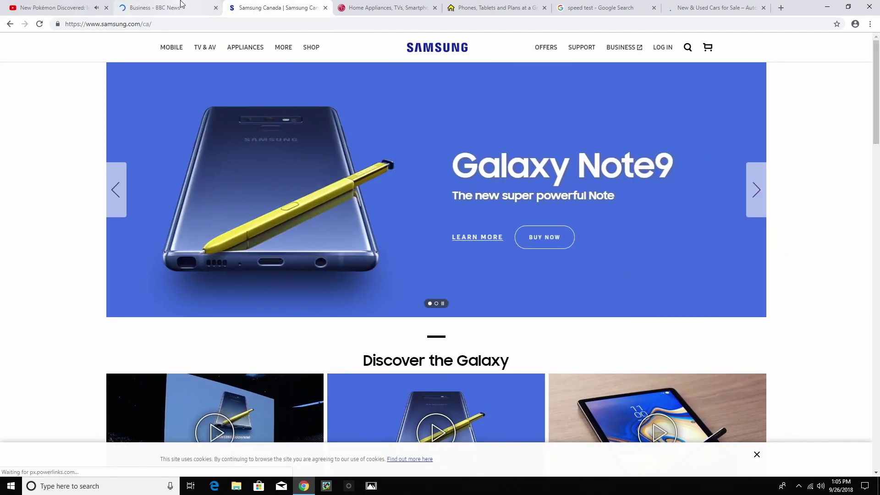
{"action": "key", "text": "ctrl+shift+Tab"}
{"action": "scroll", "coordinate": [302, 182], "scroll_direction": "down", "scroll_amount": 15}
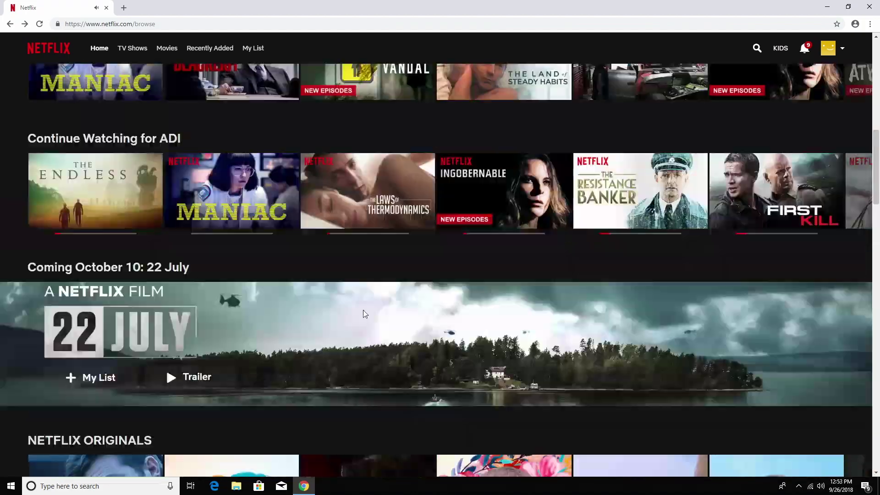
Browse Netflix and start playing Queen of the South S1:E1
{"action": "scroll", "coordinate": [363, 314], "scroll_direction": "up", "scroll_amount": 10}
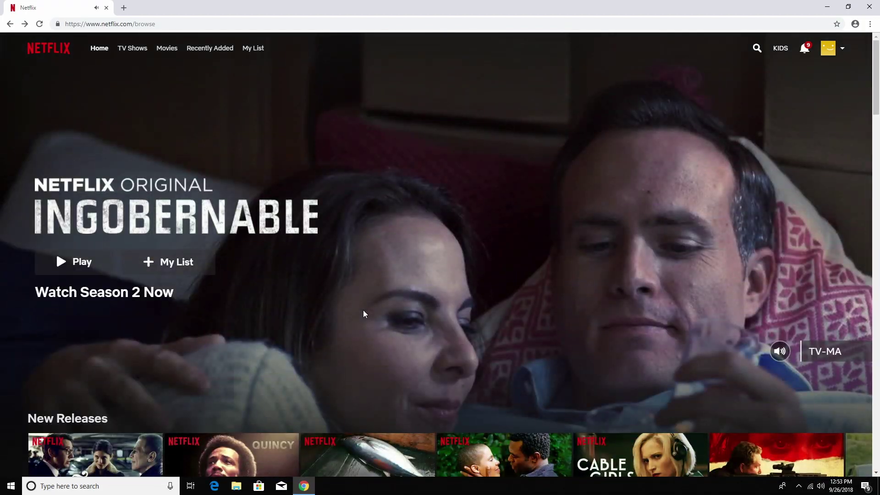
{"action": "scroll", "coordinate": [364, 314], "scroll_direction": "down", "scroll_amount": 15}
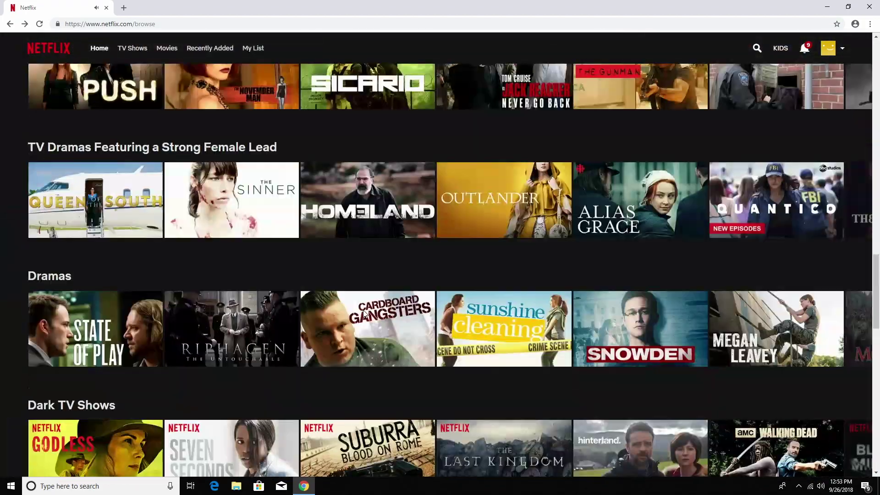
{"action": "scroll", "coordinate": [364, 314], "scroll_direction": "down", "scroll_amount": 20}
{"action": "scroll", "coordinate": [364, 313], "scroll_direction": "up", "scroll_amount": 16}
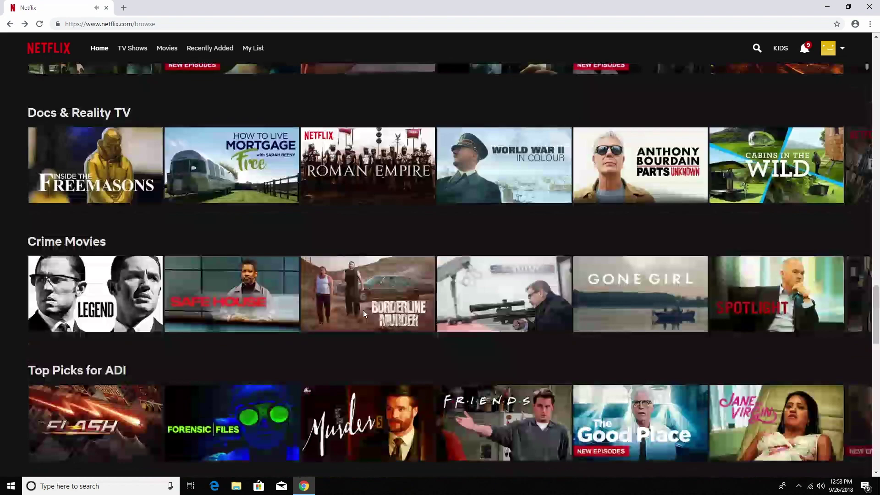
{"action": "scroll", "coordinate": [365, 314], "scroll_direction": "up", "scroll_amount": 4}
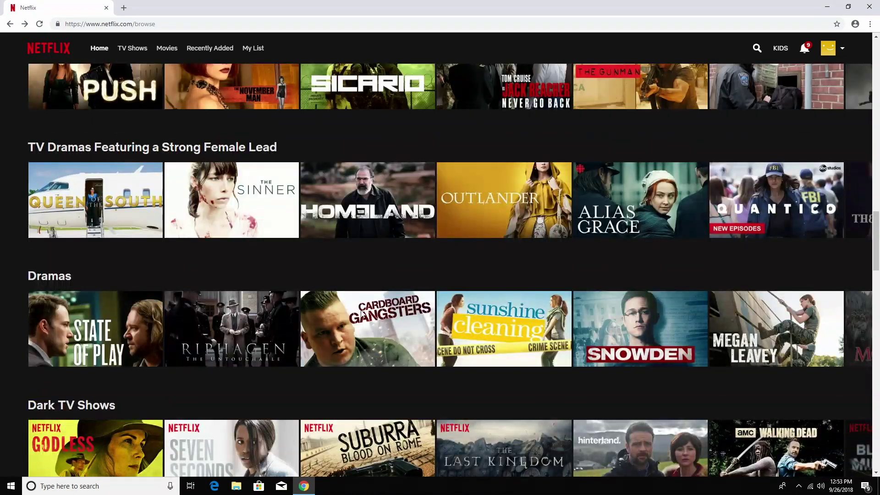
{"action": "left_click", "coordinate": [121, 202]}
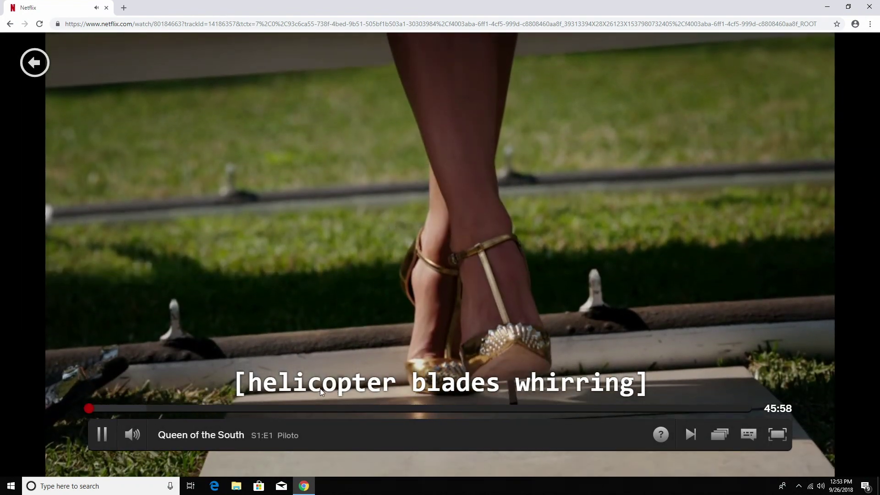
Skip ahead twice to a later scene and watch the episode full screen
{"action": "left_click", "coordinate": [314, 409]}
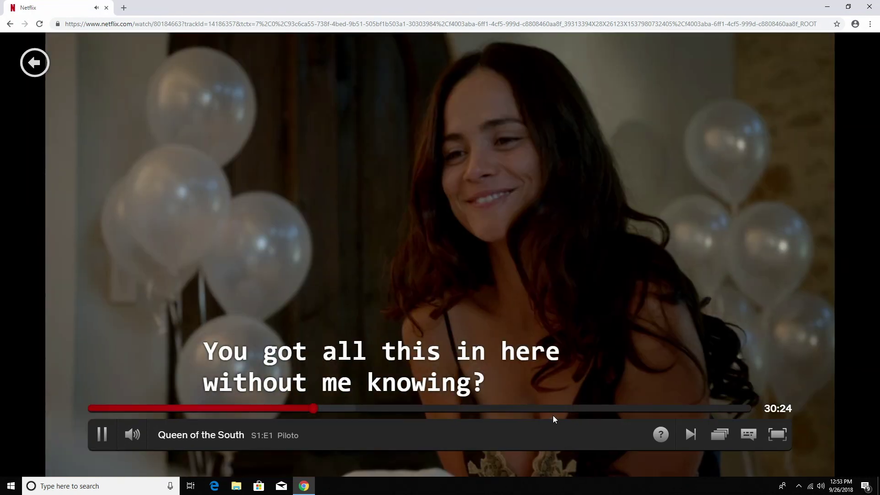
{"action": "left_click", "coordinate": [557, 409]}
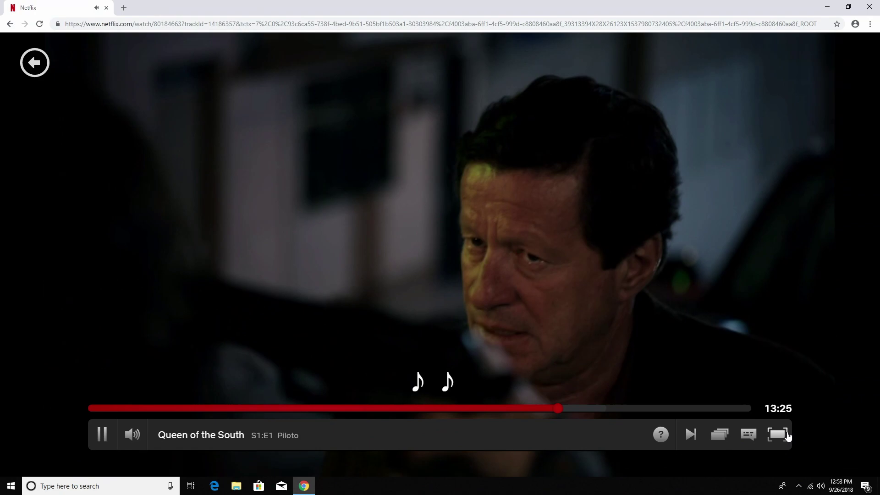
{"action": "left_click", "coordinate": [777, 434]}
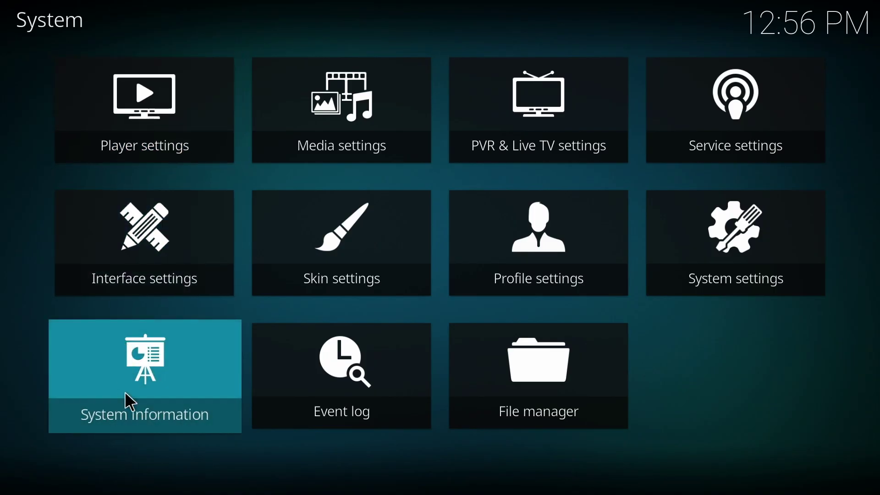
View Kodi's Network and Summary system info, then play and stop Cake Hunters' No Cakes on Deck
{"action": "left_click", "coordinate": [128, 400]}
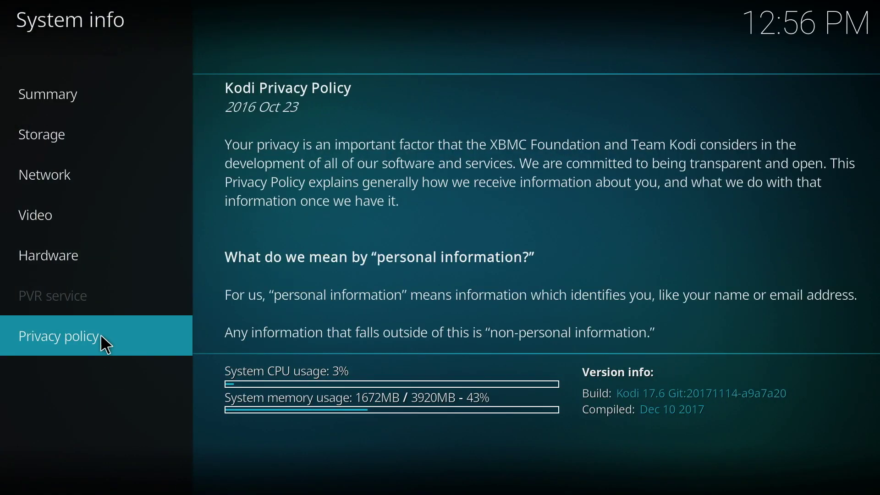
{"action": "mouse_move", "coordinate": [103, 171]}
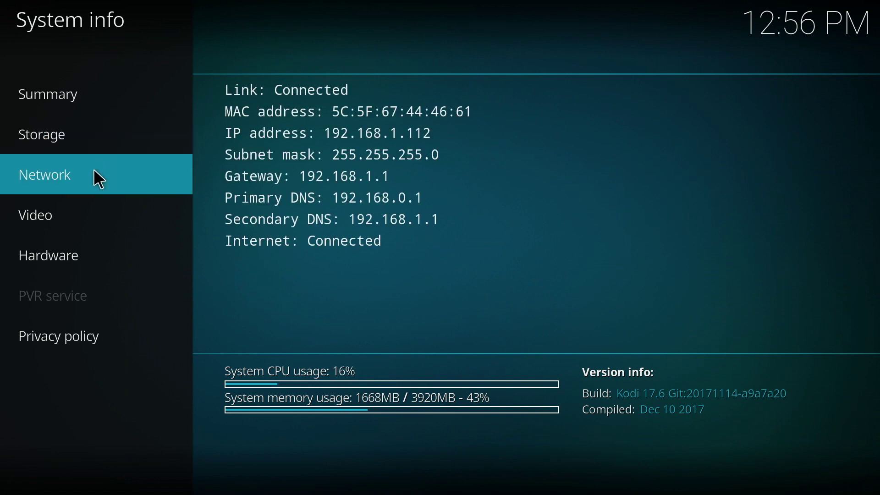
{"action": "mouse_move", "coordinate": [77, 246]}
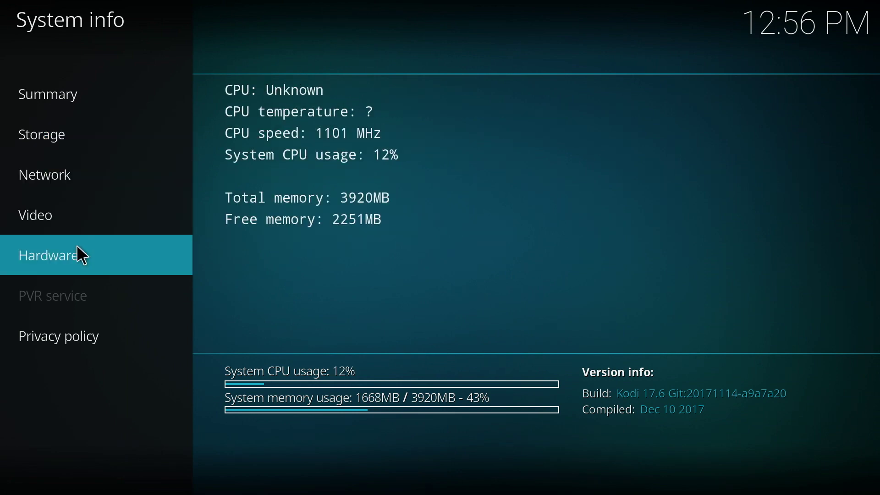
{"action": "right_click", "coordinate": [75, 104]}
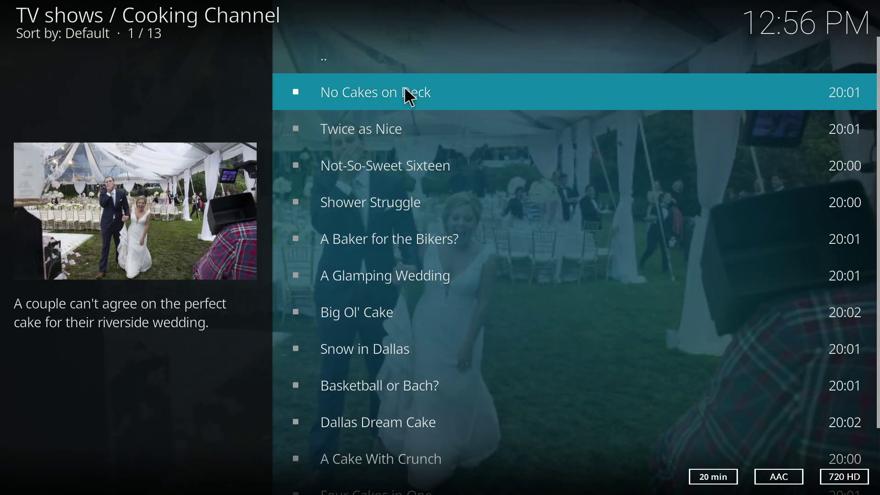
{"action": "left_click", "coordinate": [406, 90]}
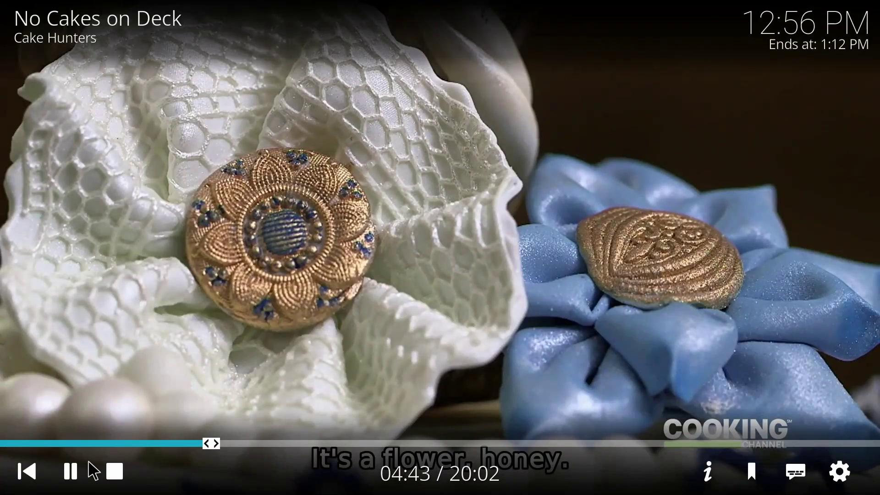
{"action": "left_click", "coordinate": [114, 471]}
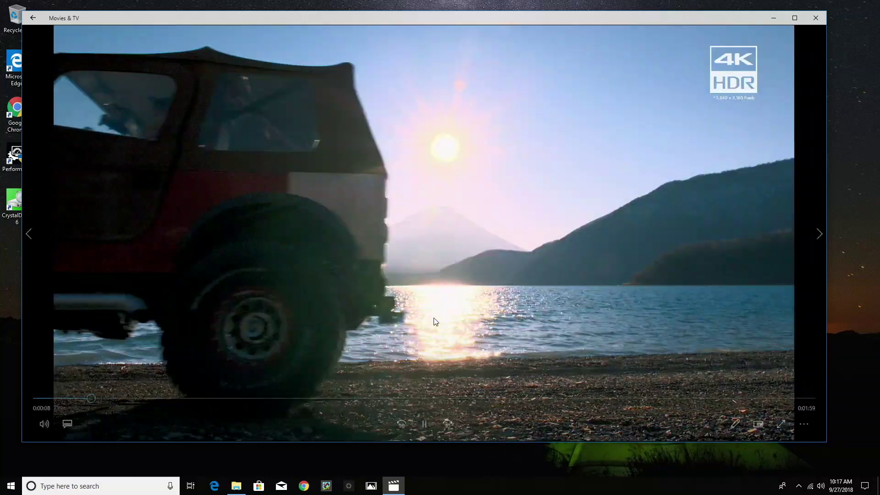
Skip the 4K HDR clip ahead to the kayak scene, then skip the SES Ultra HD clip past the city skyline
{"action": "left_click", "coordinate": [269, 398]}
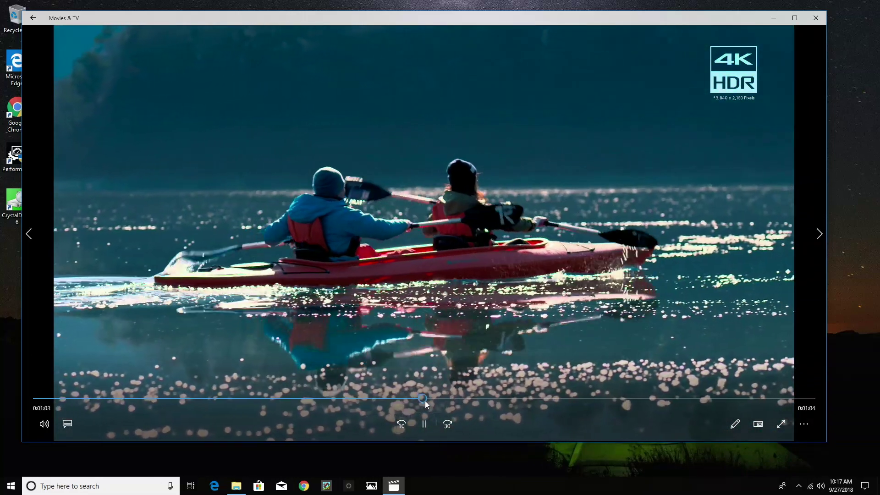
{"action": "key", "text": "alt+F4"}
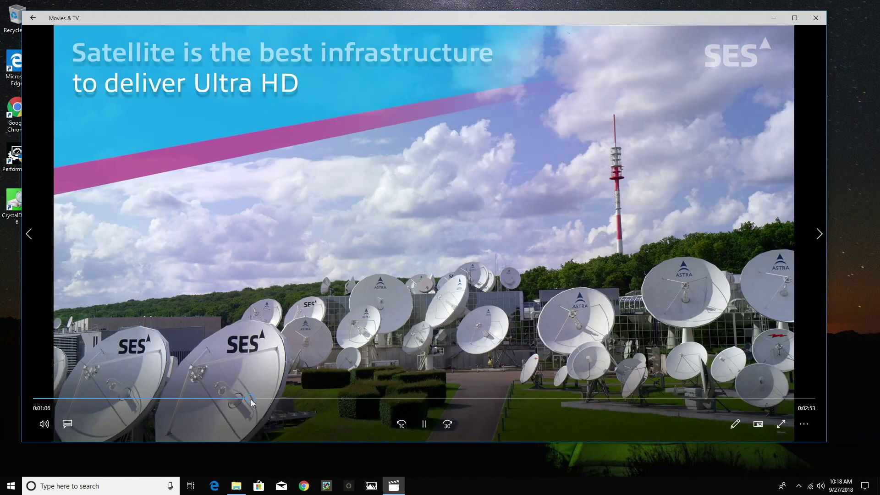
{"action": "left_click", "coordinate": [334, 399]}
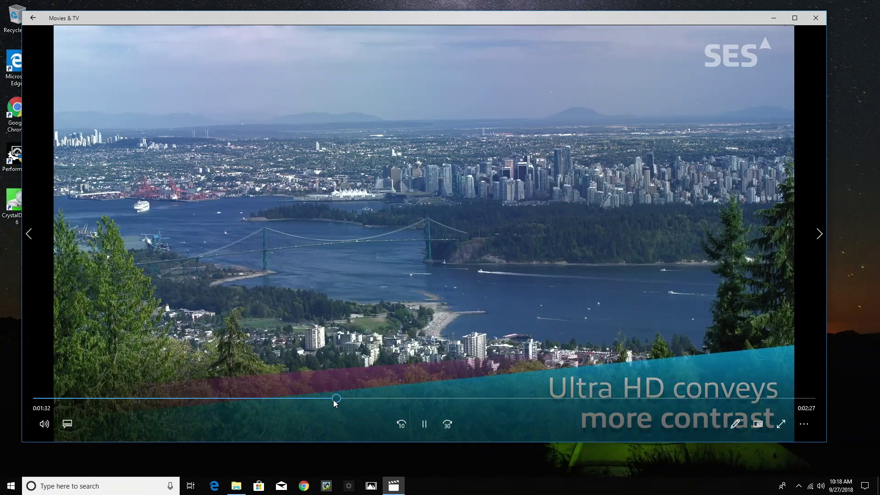
{"action": "left_click", "coordinate": [385, 398]}
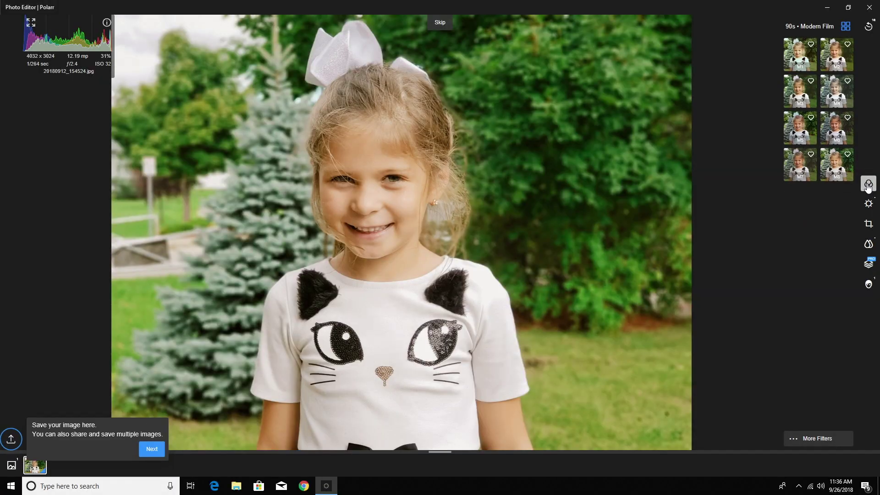
Apply a 90s Modern Film filter and tune highlights, shadows and brightness, leaving blacks at 0
{"action": "left_click", "coordinate": [807, 134]}
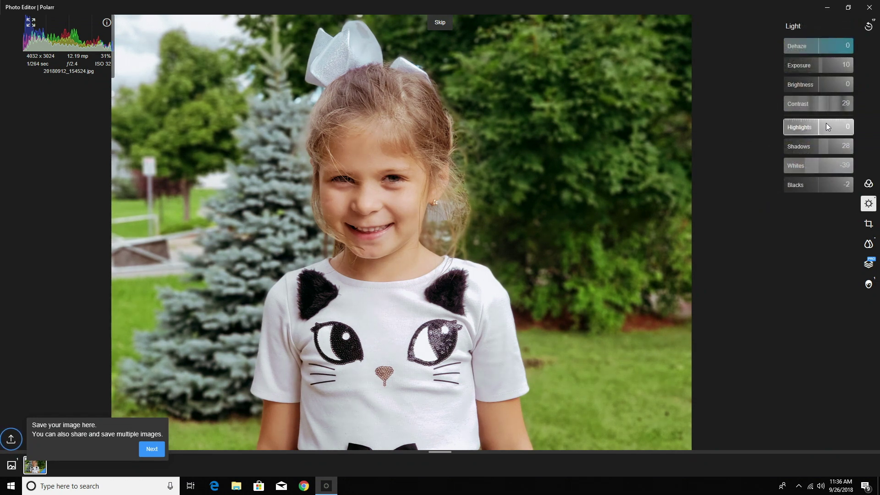
{"action": "left_click_drag", "start_coordinate": [826, 123], "coordinate": [825, 145]}
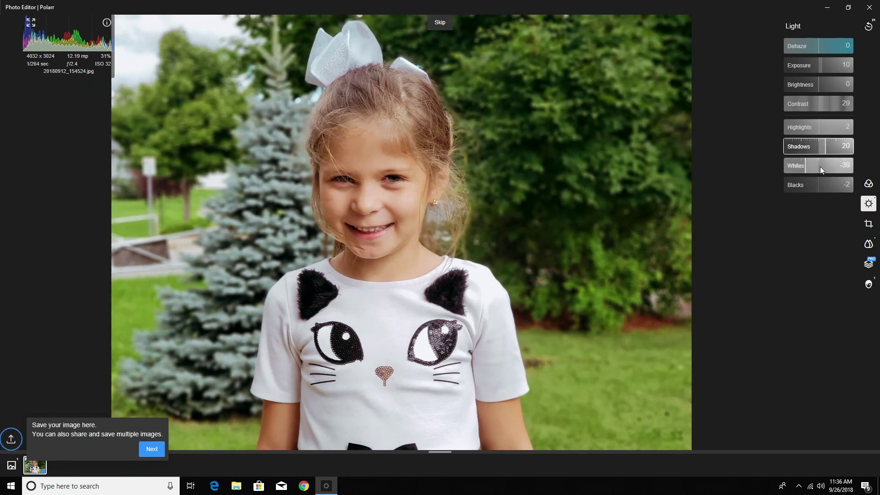
{"action": "left_click_drag", "start_coordinate": [823, 184], "coordinate": [827, 183]}
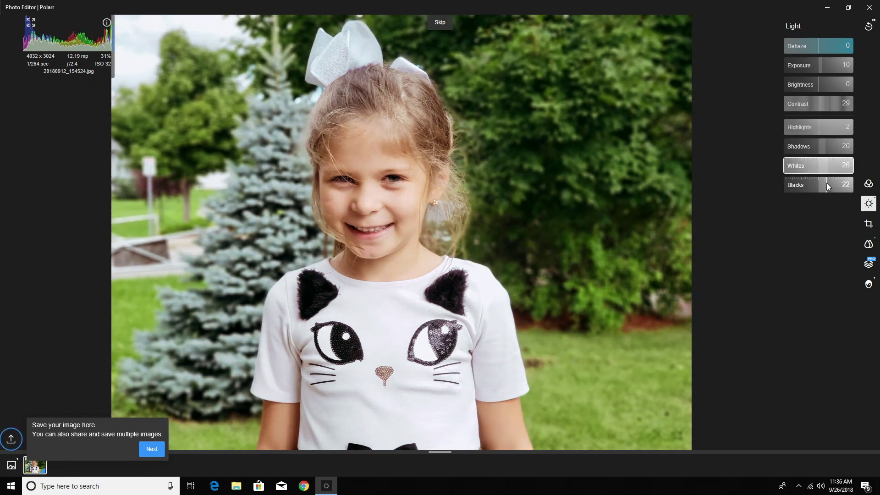
{"action": "double_click", "coordinate": [827, 183]}
{"action": "left_click_drag", "start_coordinate": [824, 90], "coordinate": [837, 64]}
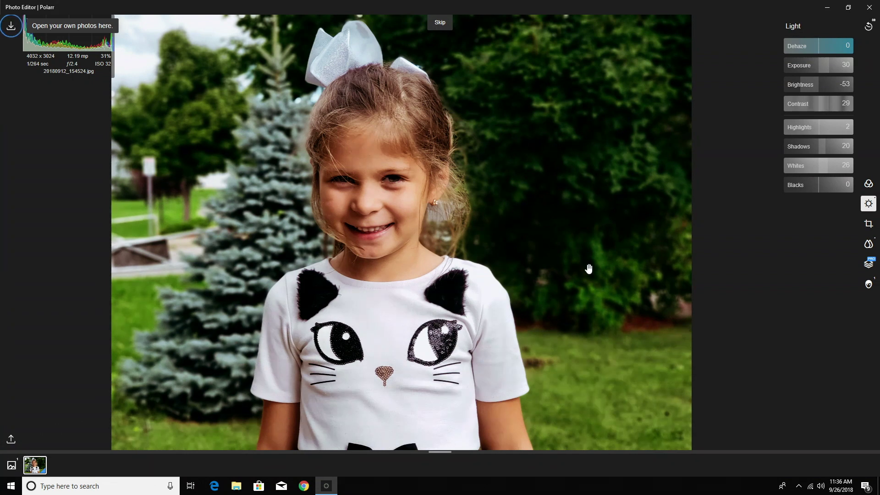
{"action": "left_click", "coordinate": [440, 22]}
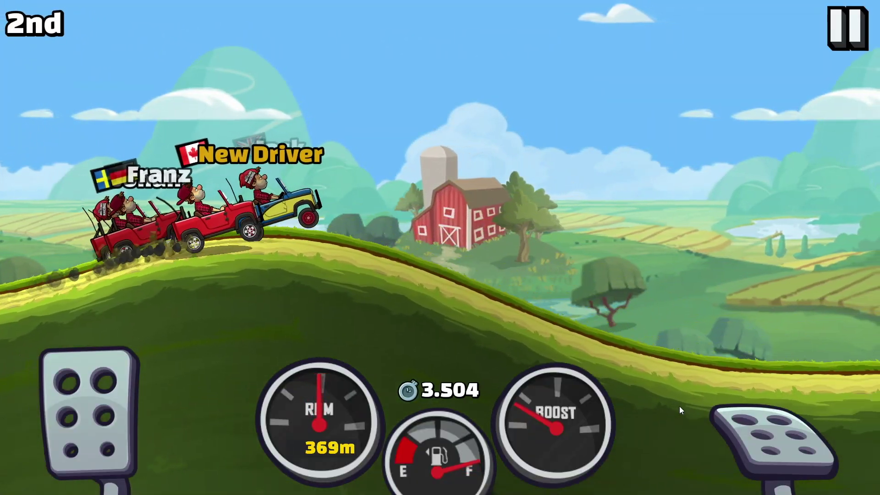
Brake once, then keep accelerating the red jeep up the hills through the farm race
{"action": "key", "text": "Left"}
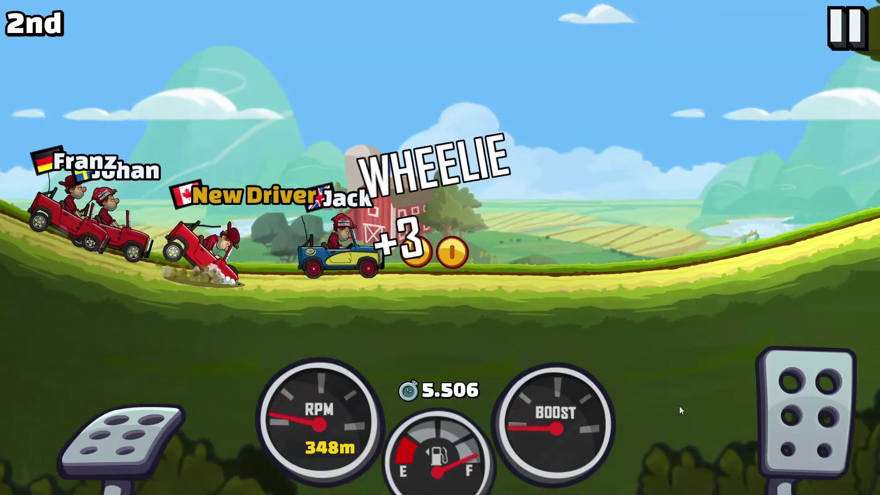
{"action": "key", "text": "Right"}
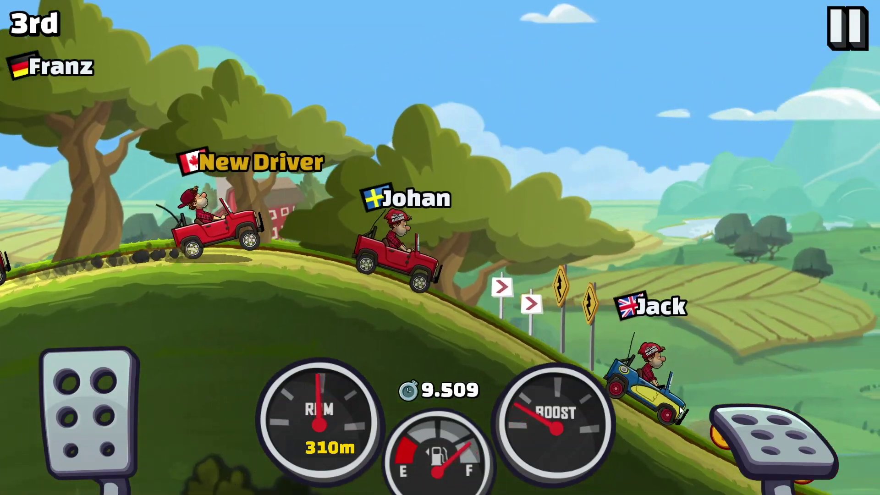
{"action": "key", "text": "Right"}
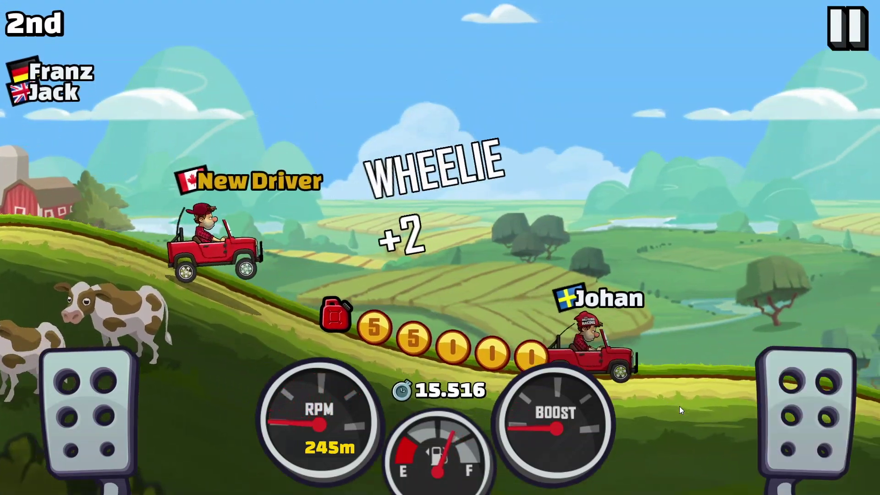
{"action": "key", "text": "Right"}
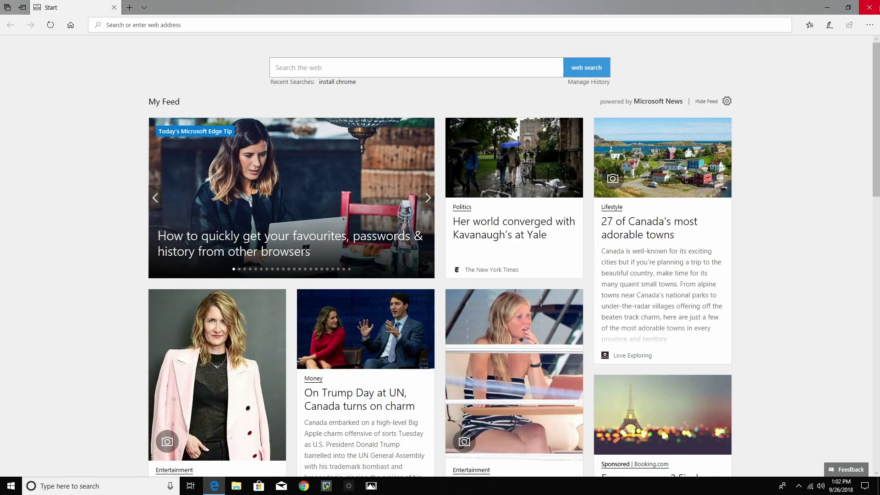
Restore Edge to a window, then launch File Explorer and the Microsoft Store, windowing the Store
{"action": "left_click", "coordinate": [851, 10]}
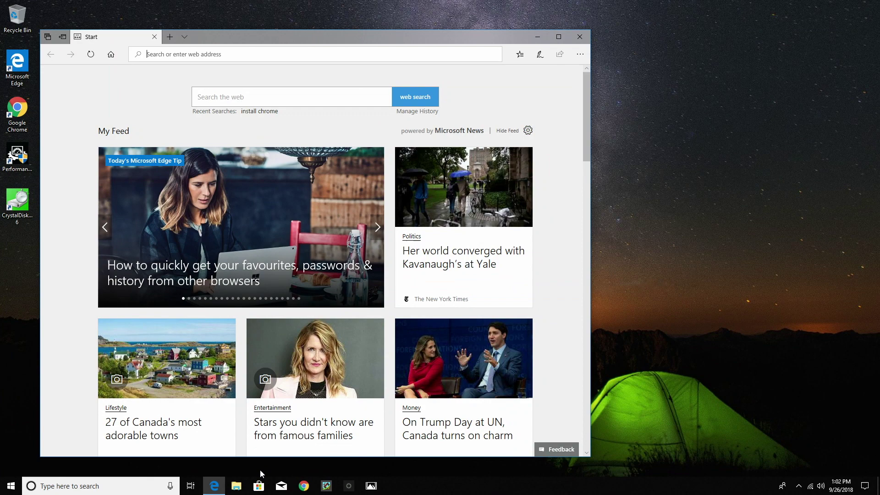
{"action": "left_click", "coordinate": [243, 490]}
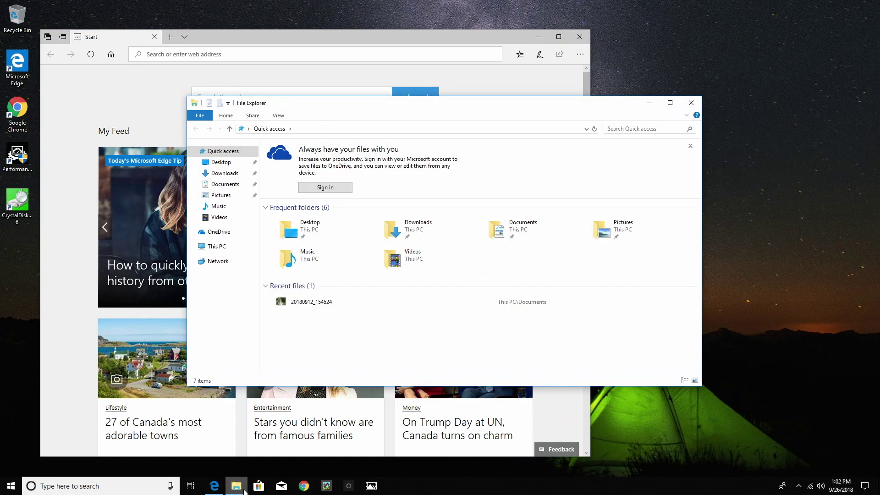
{"action": "left_click", "coordinate": [259, 490]}
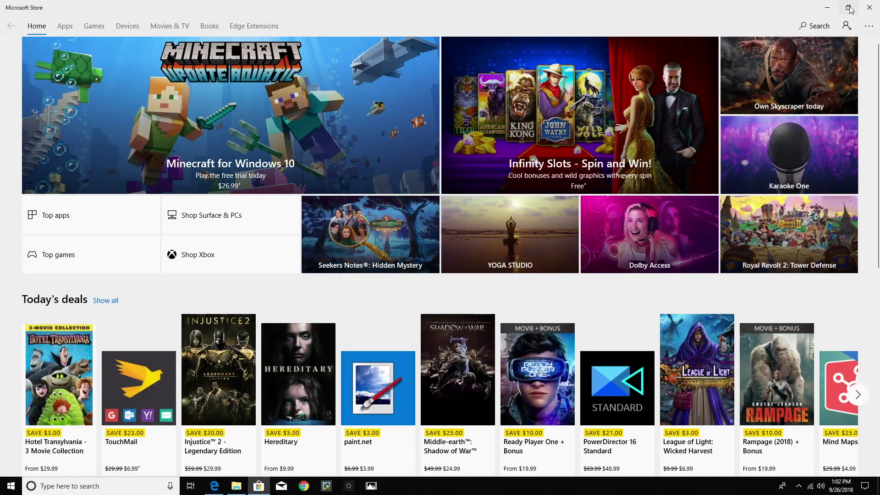
{"action": "left_click", "coordinate": [850, 7]}
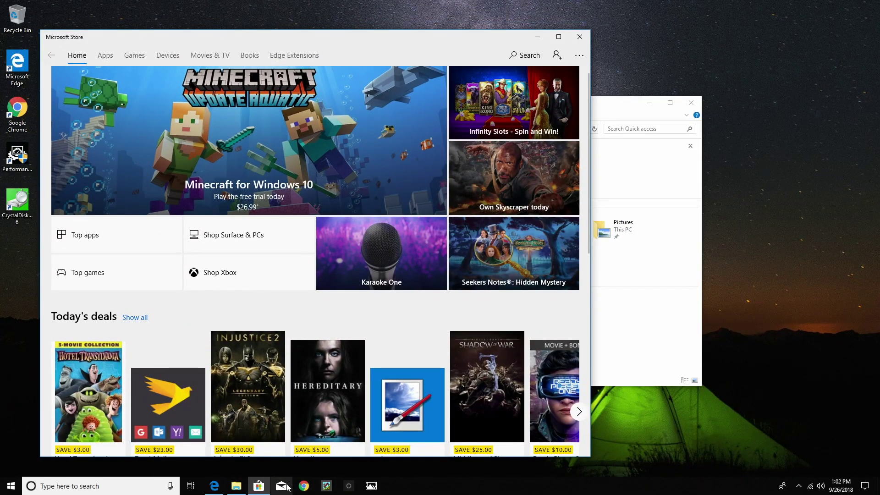